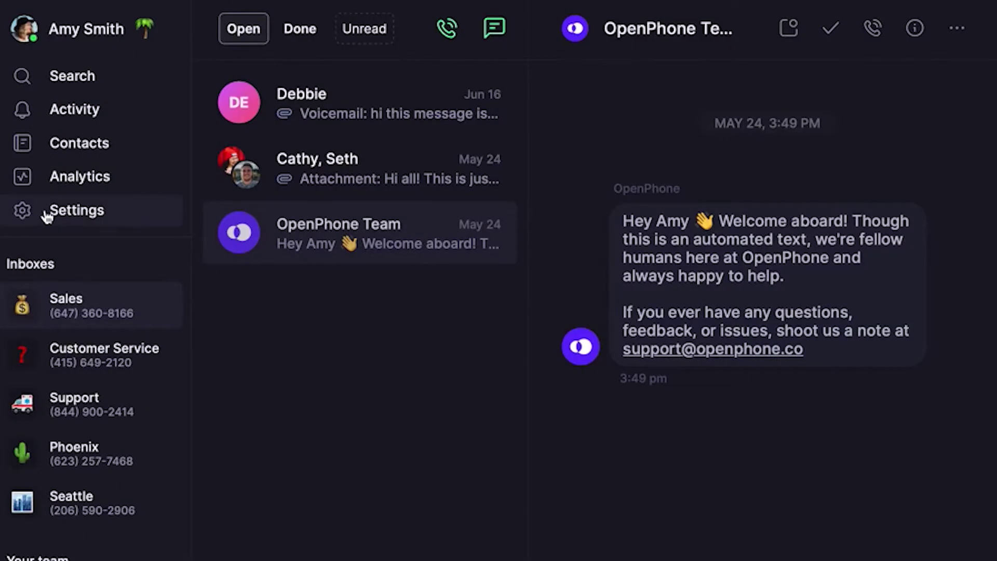
# Step: Open the Main number's settings from Settings > Phone Numbers in the workspace
pyautogui.click(48, 214)
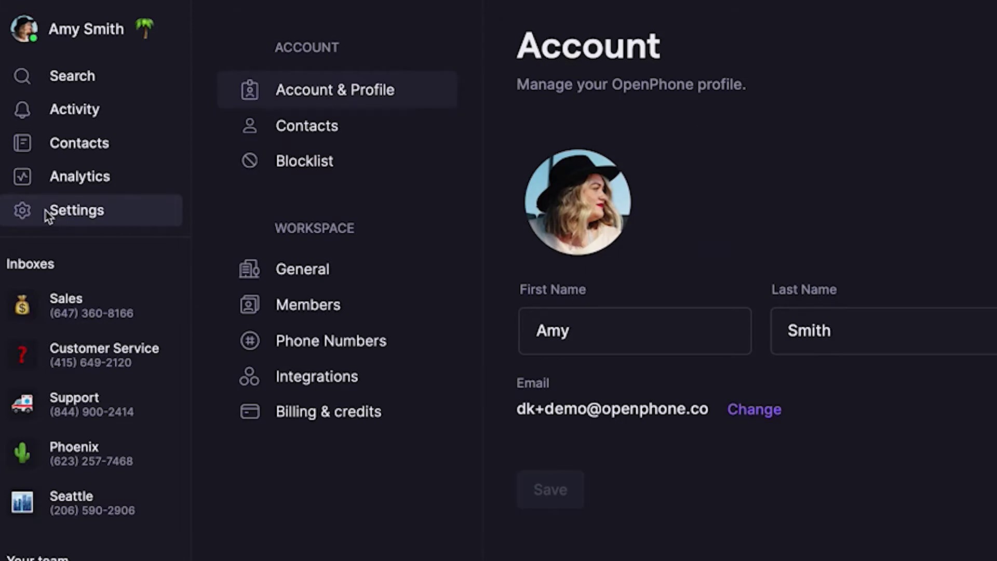
pyautogui.click(292, 341)
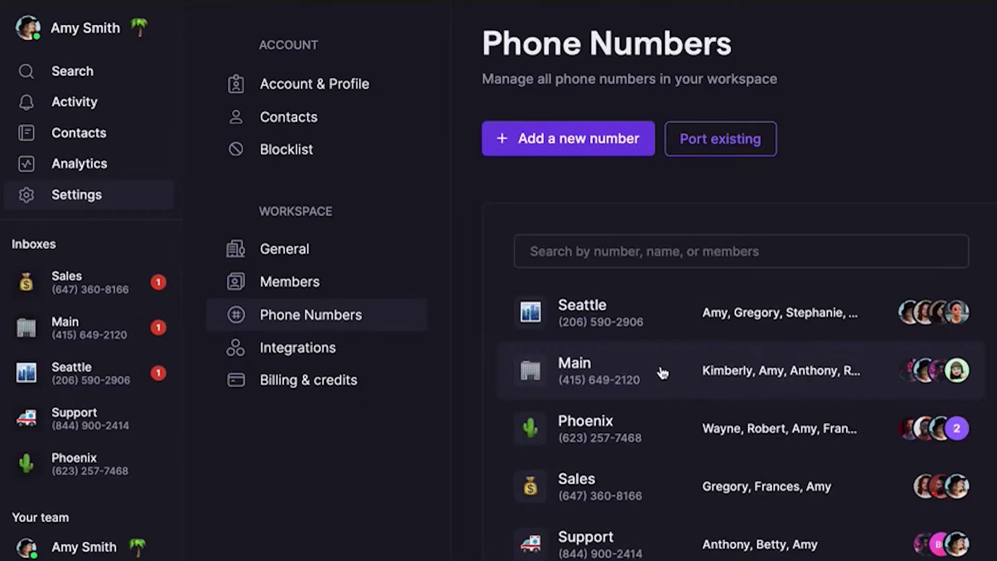
pyautogui.click(662, 372)
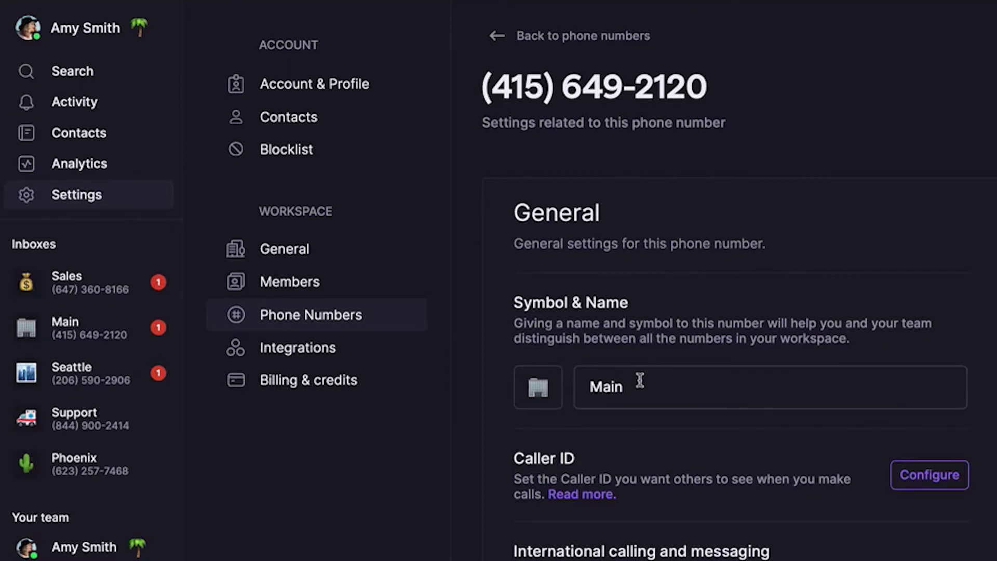
# Step: Rename the Main number to 'Customer Service' and set its symbol to the red question mark emoji
pyautogui.moveTo(630, 387); pyautogui.dragTo(573, 392)
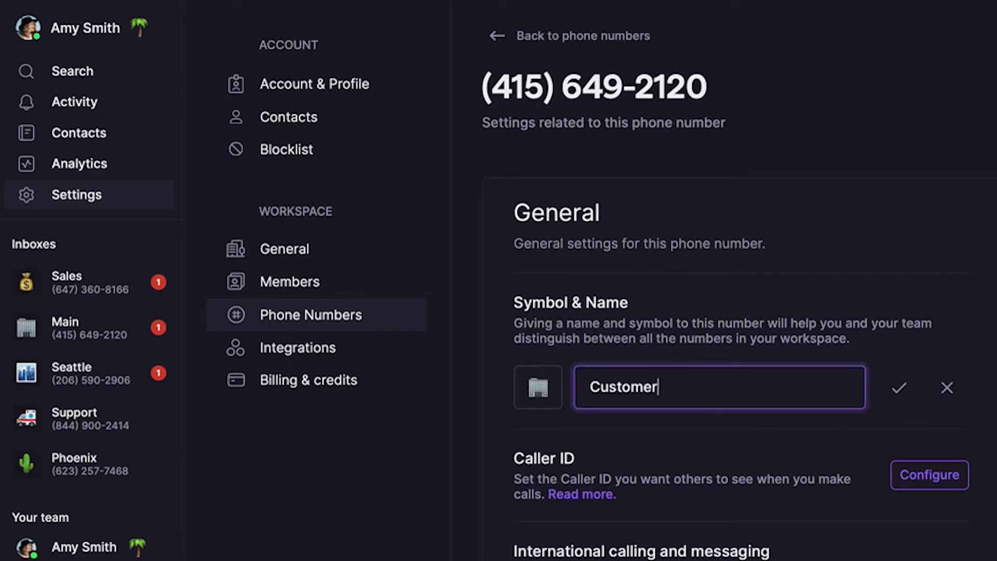
pyautogui.write('Customer Service')
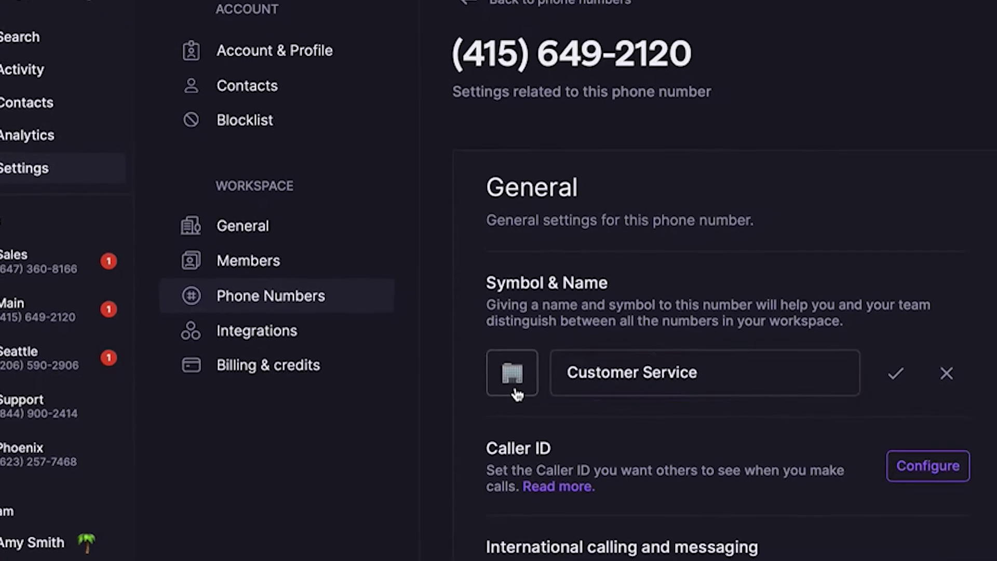
pyautogui.click(539, 388)
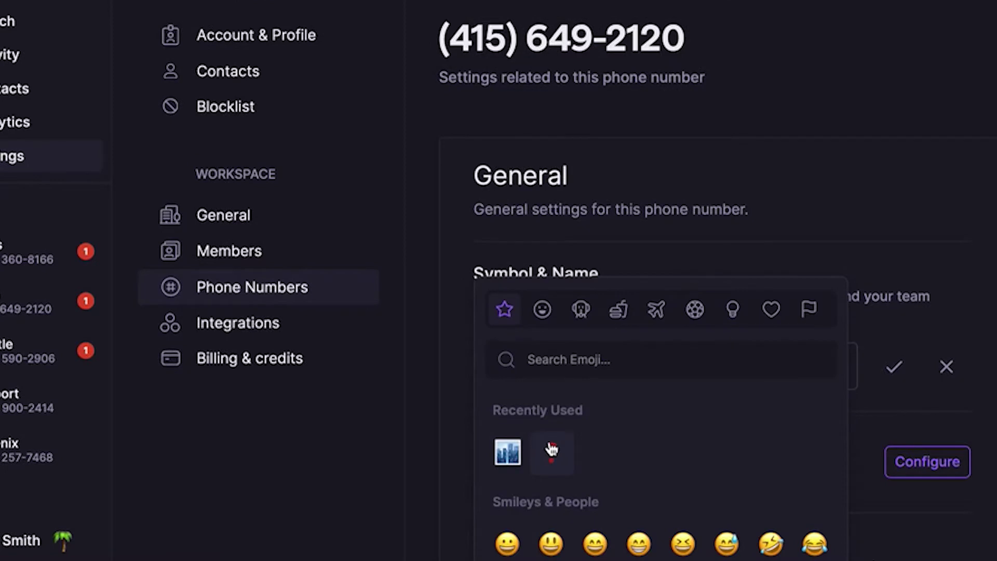
pyautogui.click(551, 449)
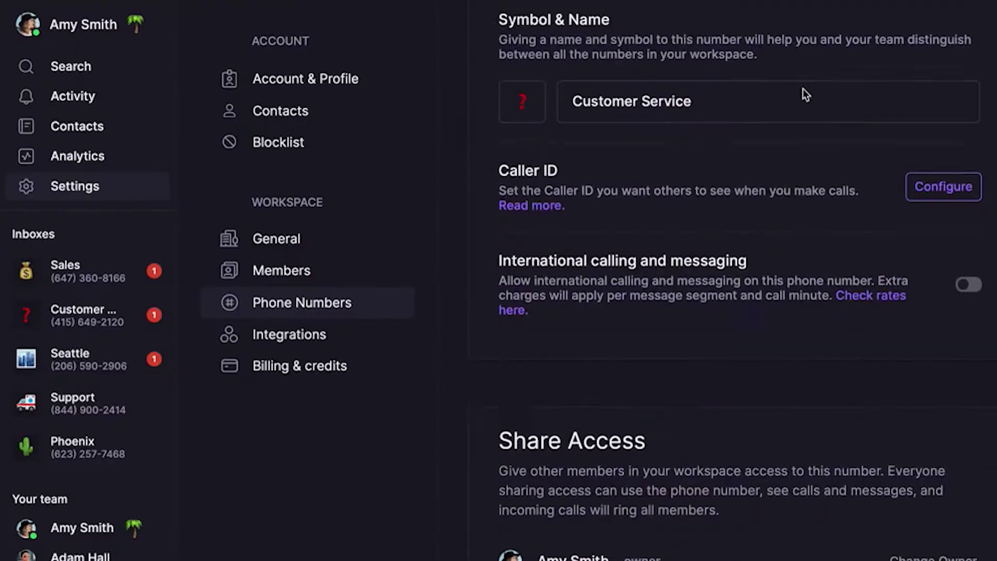
# Step: Scroll to the Voicemail section and start changing the number's voicemail greeting
pyautogui.scroll(-15, 805, 94)
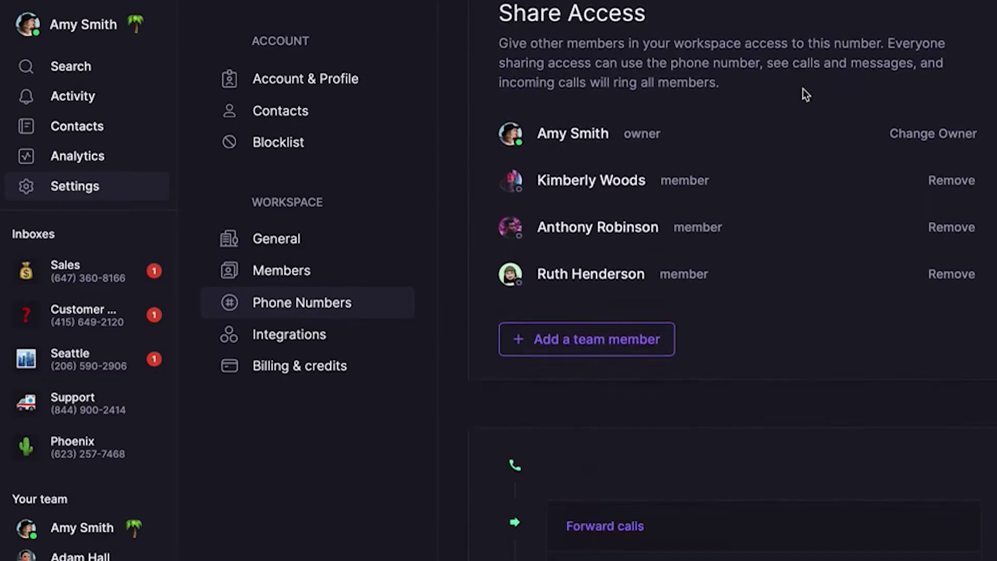
pyautogui.scroll(-3, 805, 94)
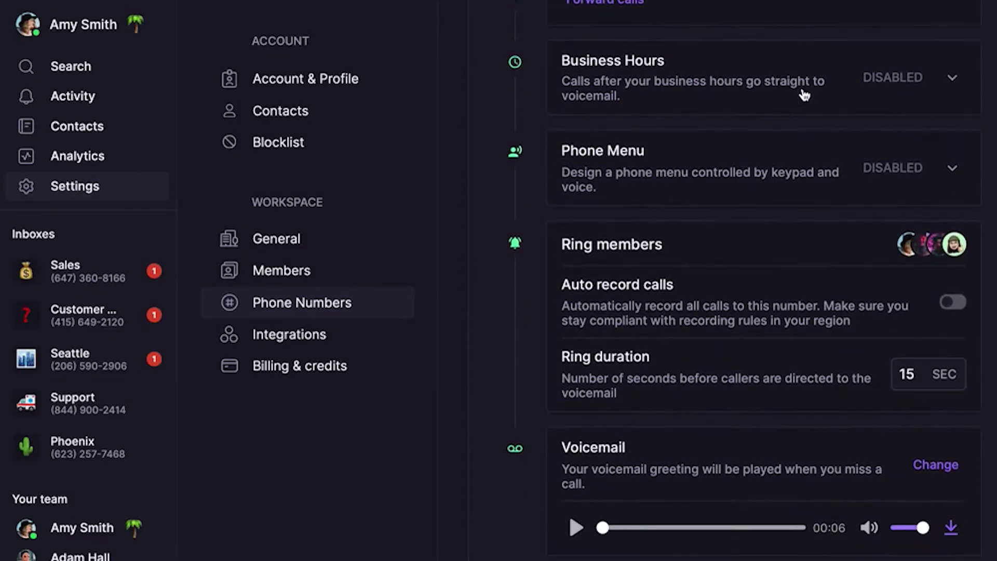
pyautogui.click(938, 465)
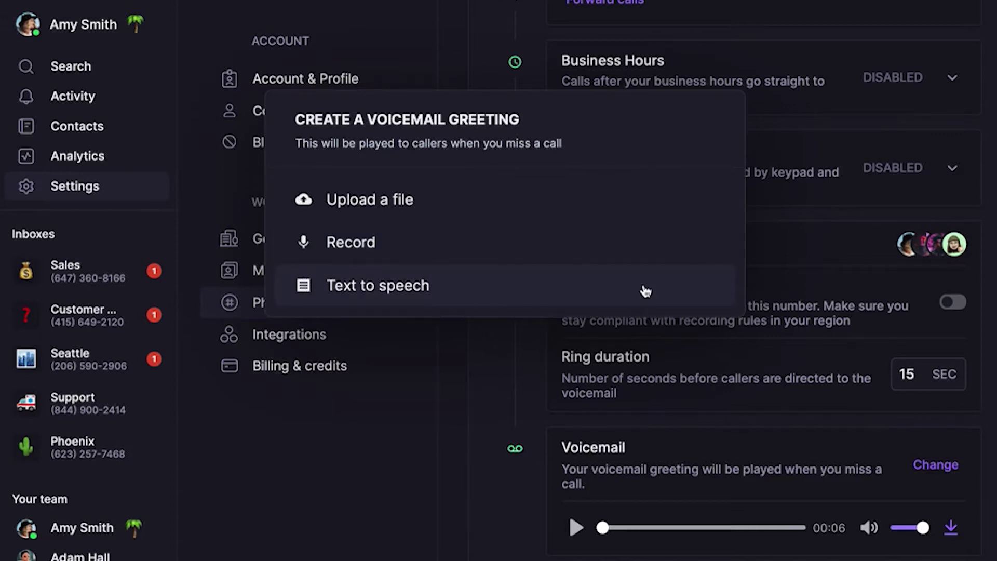
# Step: Choose text to speech and enter the greeting 'Thanks for calling!'
pyautogui.click(645, 291)
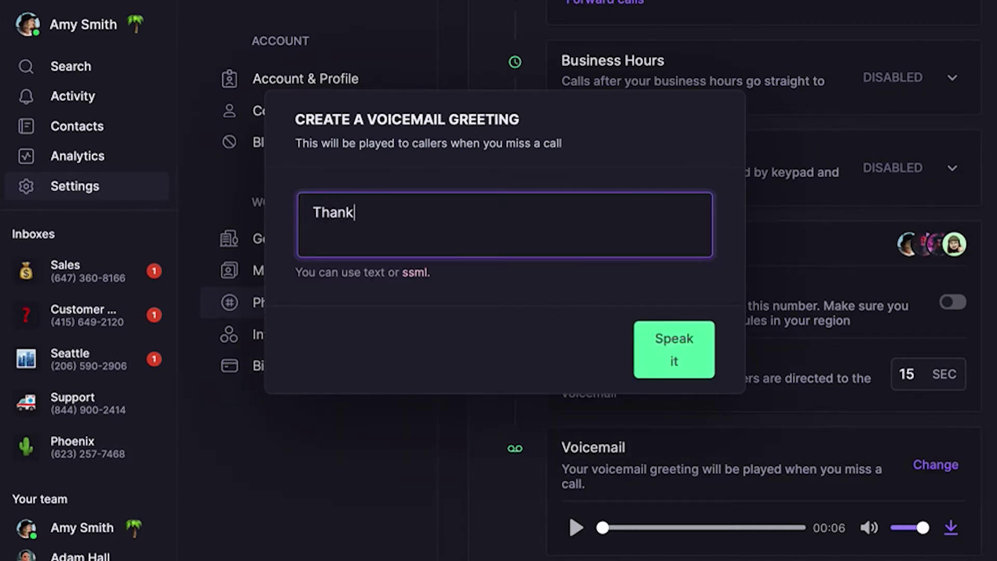
pyautogui.write('Thanks for calling!')
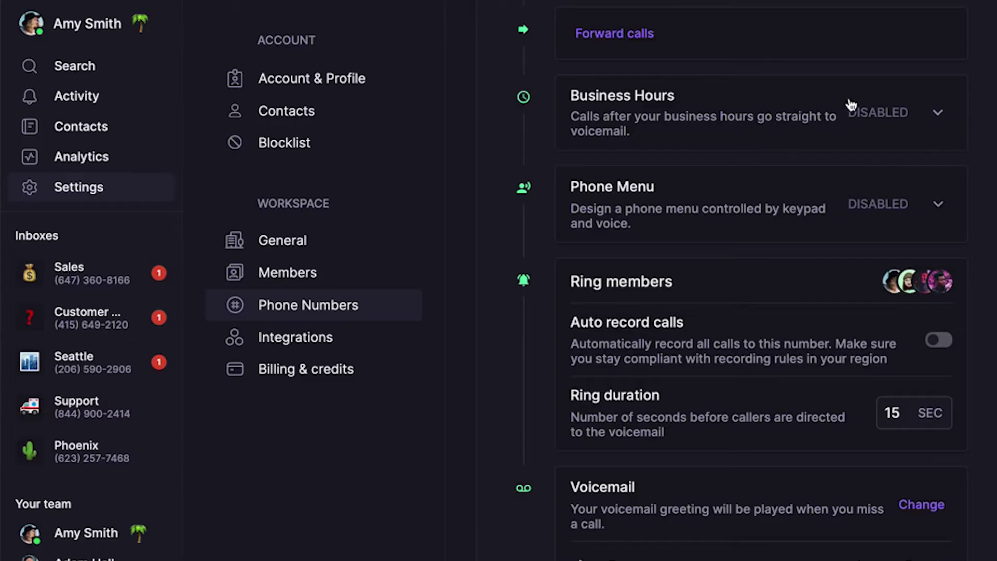
# Step: Turn on Business Hours for the number with the America/Denver timezone
pyautogui.click(838, 101)
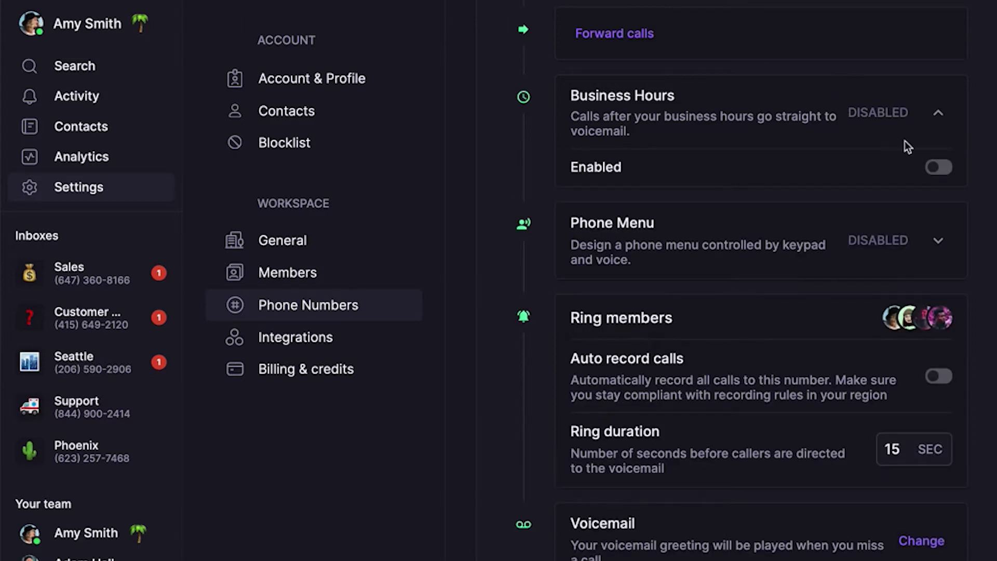
pyautogui.click(934, 169)
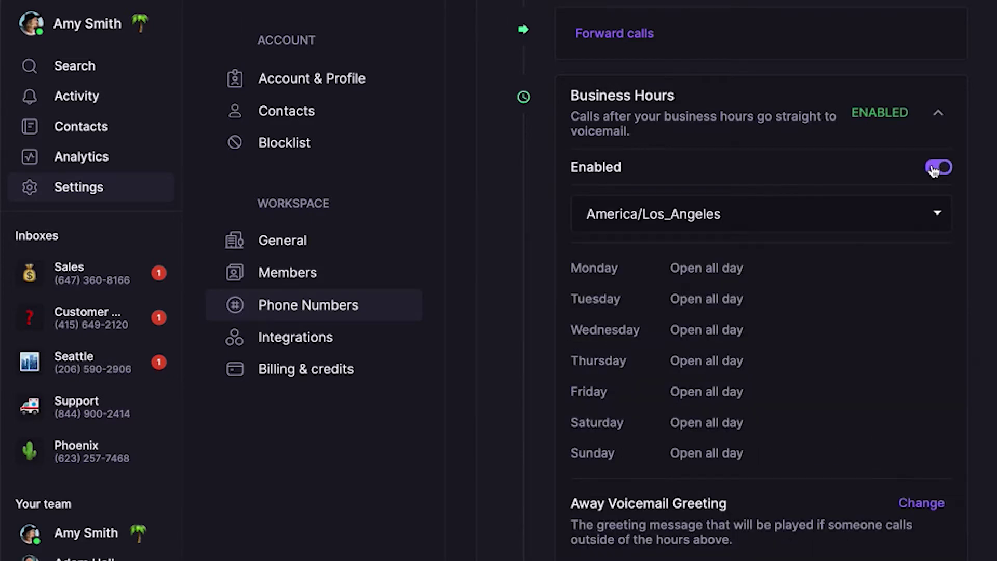
pyautogui.click(856, 218)
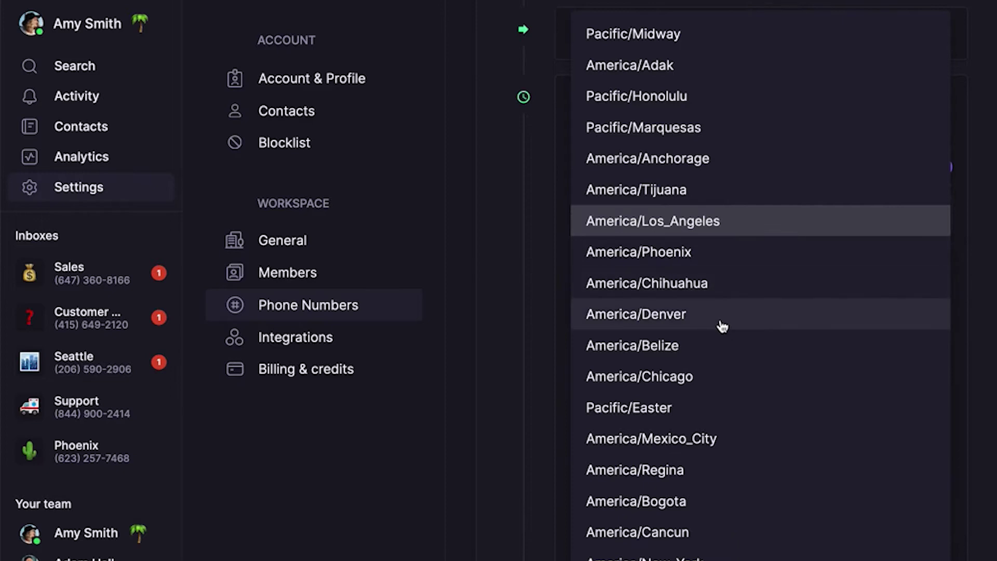
pyautogui.click(723, 325)
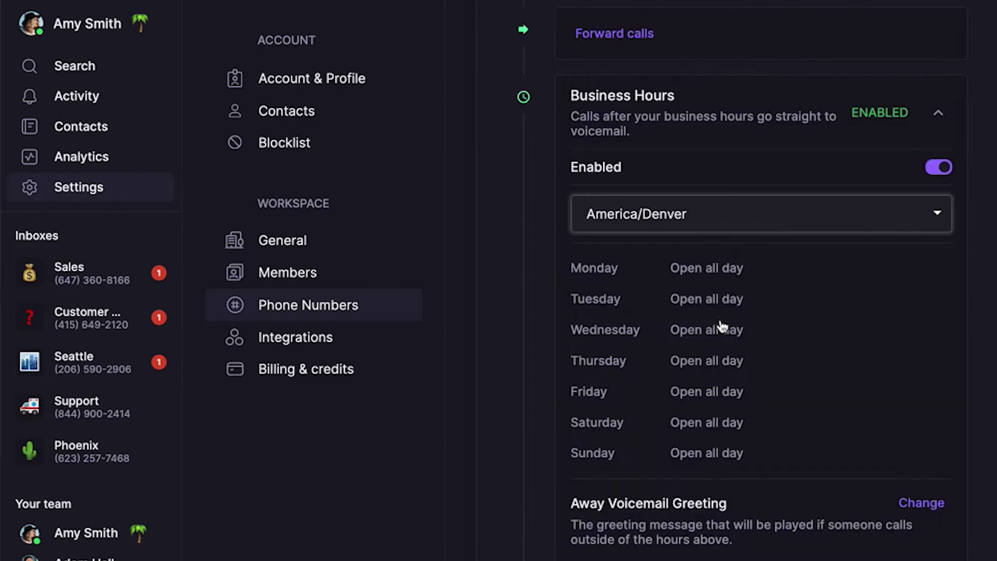
# Step: Set Monday's hours to 09:00–17:00 and apply them to Tuesday through Friday
pyautogui.click(720, 281)
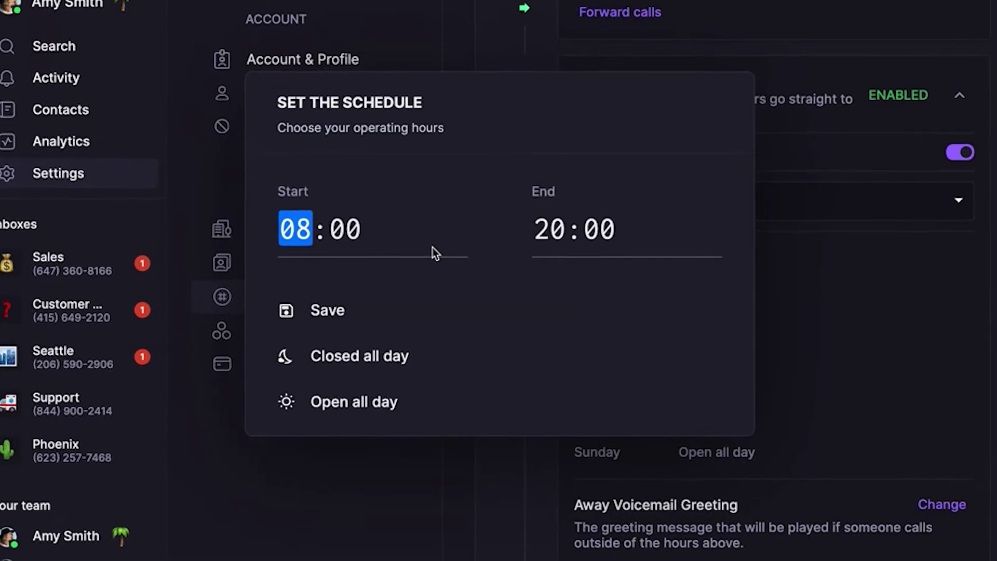
pyautogui.press('Up')
pyautogui.click(540, 243)
pyautogui.write('17')
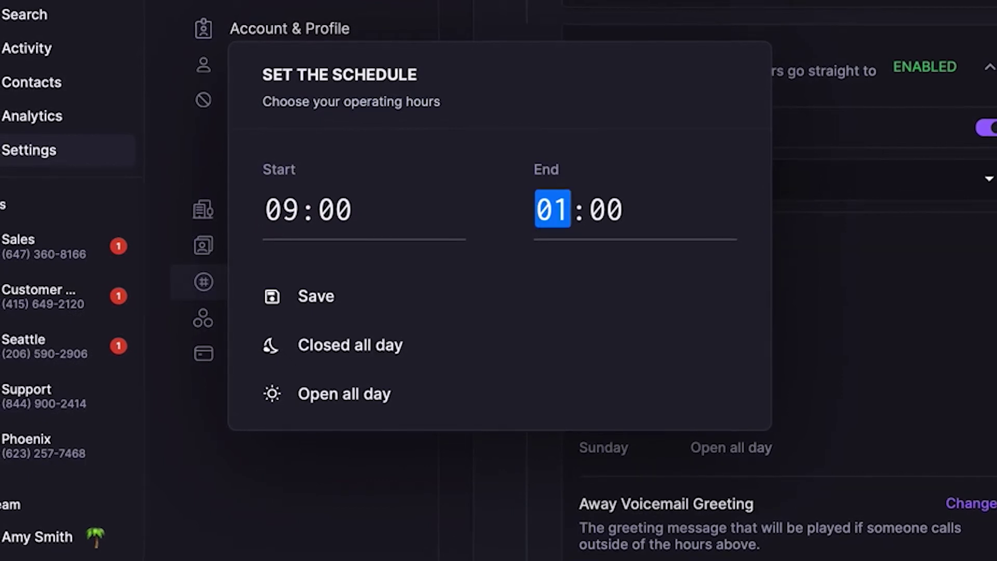
pyautogui.click(332, 296)
pyautogui.click(284, 217)
pyautogui.click(284, 263)
pyautogui.click(284, 311)
pyautogui.click(284, 362)
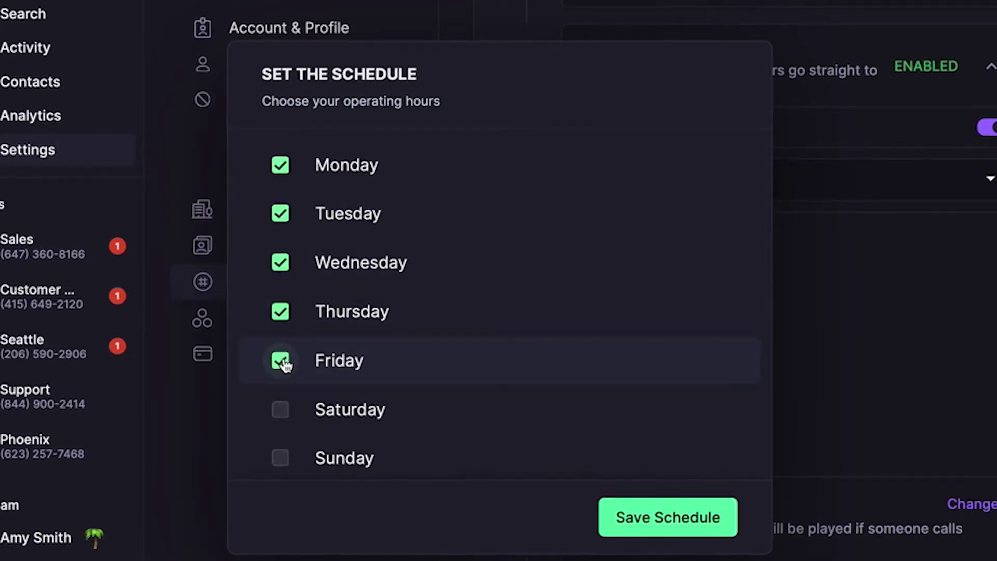
pyautogui.click(642, 517)
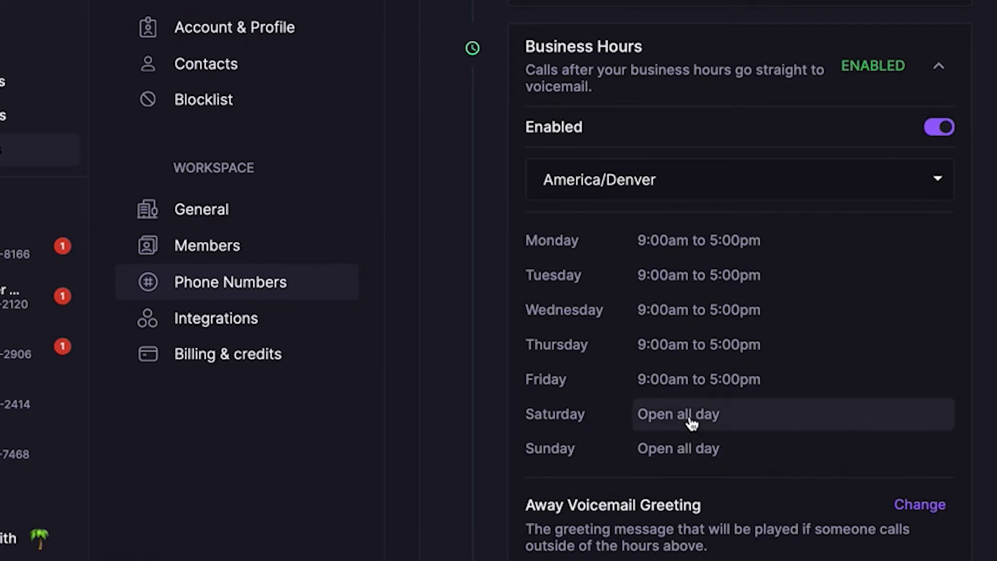
# Step: Set Saturday to Closed all day and apply that schedule to Saturday and Sunday
pyautogui.click(691, 422)
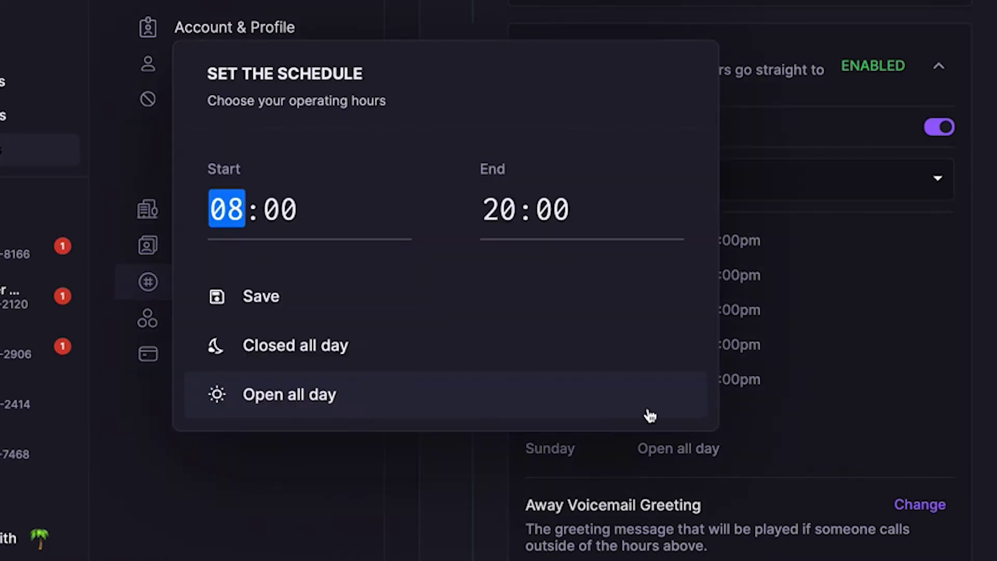
pyautogui.click(295, 364)
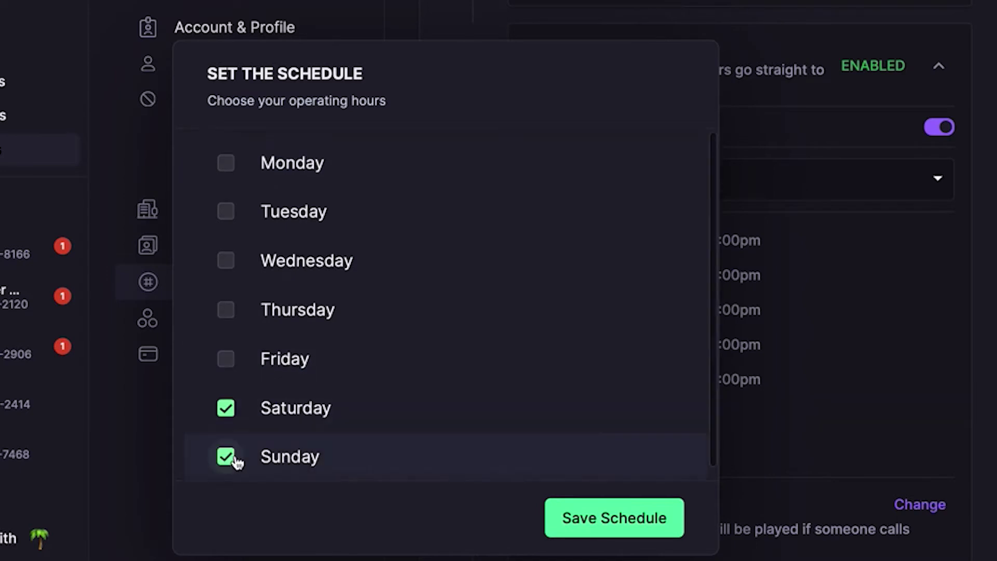
pyautogui.click(577, 517)
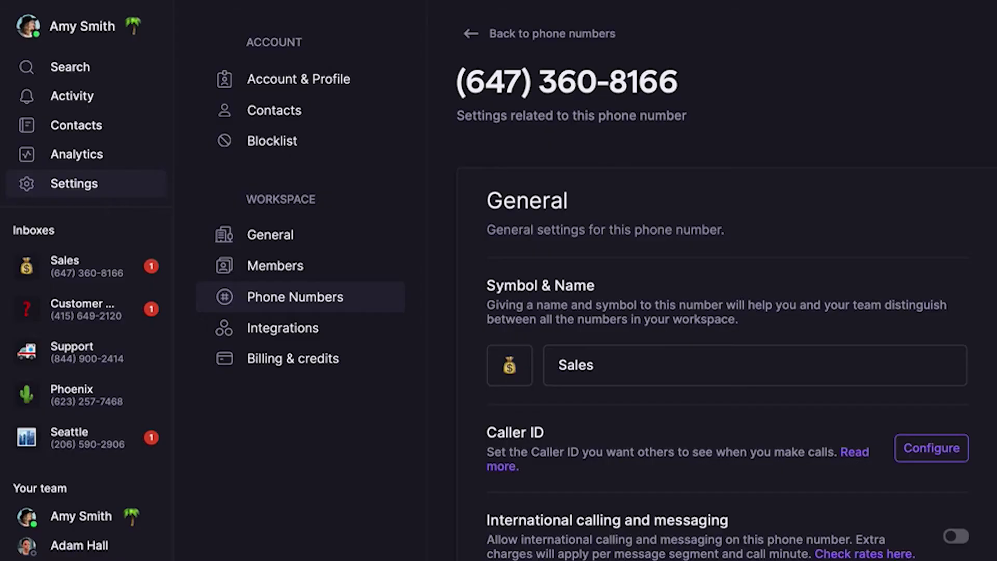
# Step: Scroll down the number's settings to the Auto-Replies section
pyautogui.scroll(-20, 886, 102)
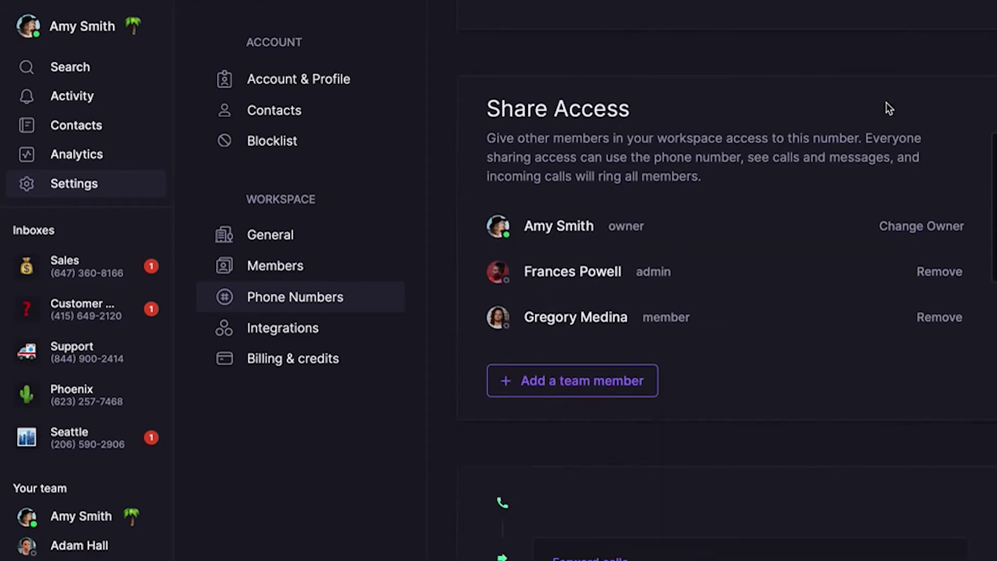
pyautogui.scroll(-8, 886, 103)
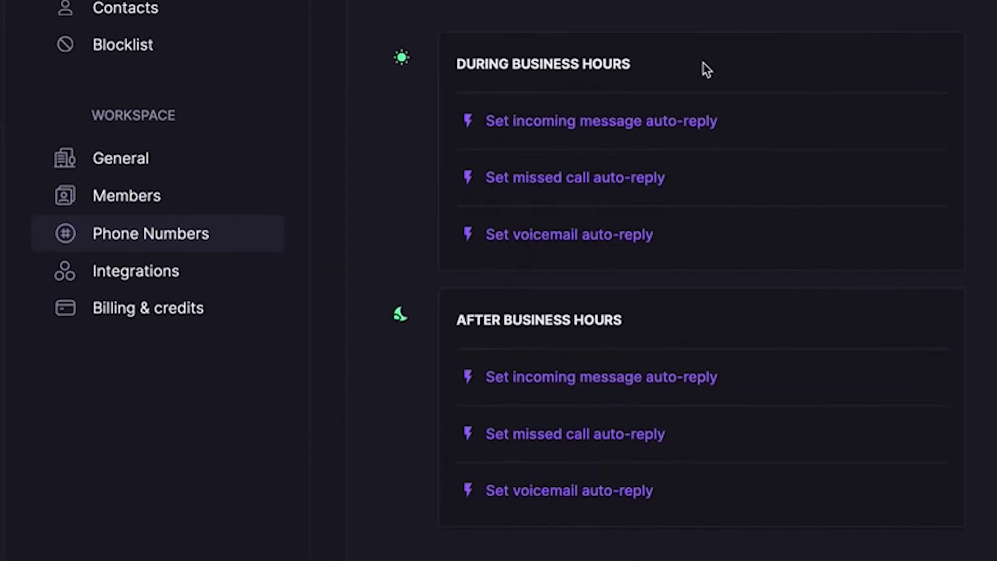
# Step: Save a during-business-hours message auto-reply with 'Hey!' removed from the default text
pyautogui.click(617, 125)
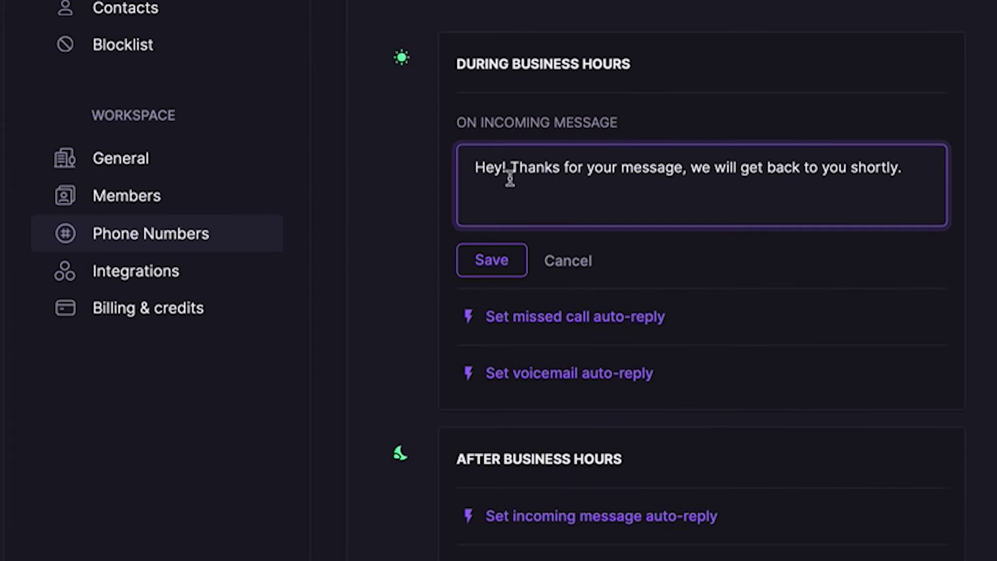
pyautogui.press('BackSpace')
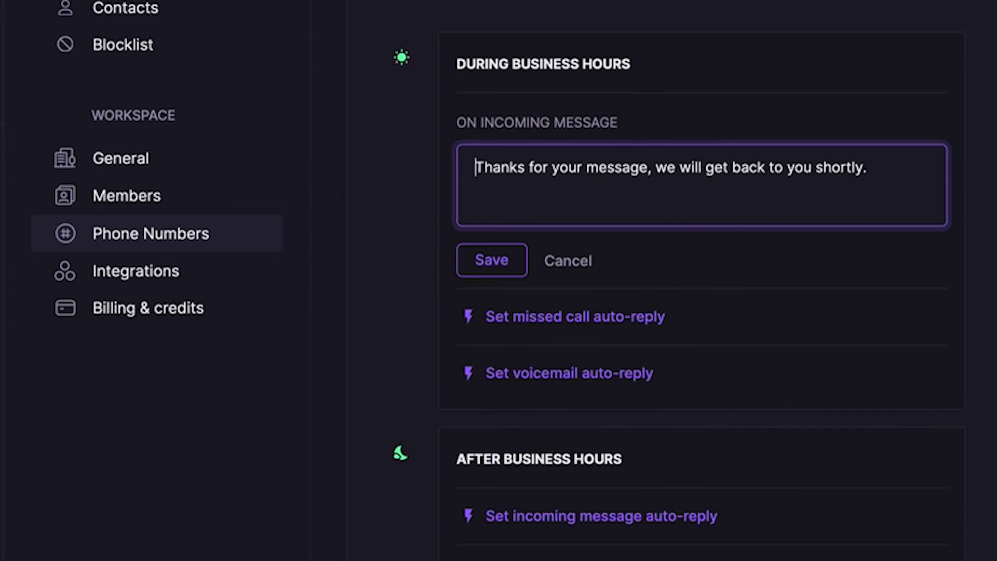
pyautogui.click(511, 268)
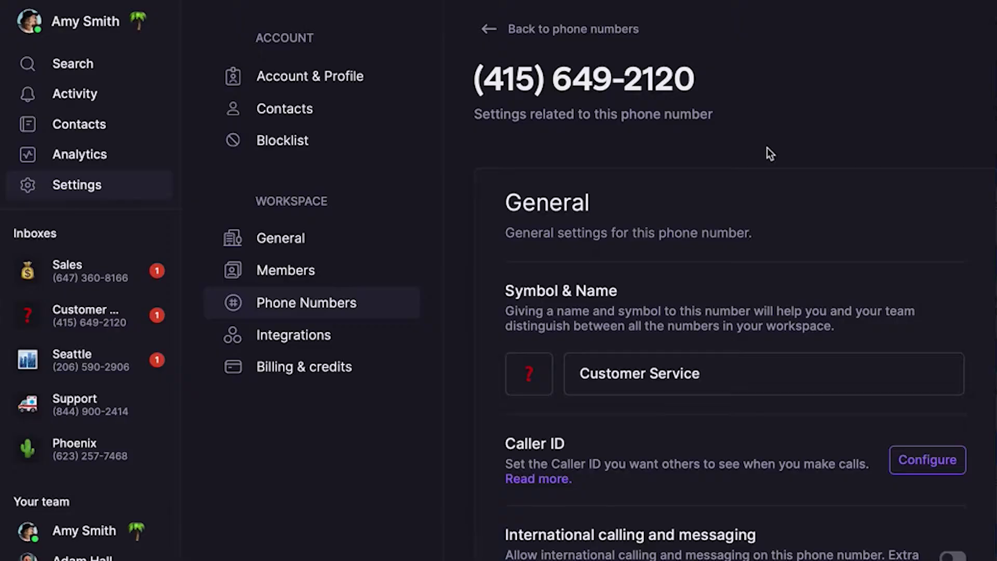
# Step: Scroll to Ring members and switch on Auto record calls
pyautogui.scroll(-10, 767, 151)
pyautogui.scroll(-10, 768, 151)
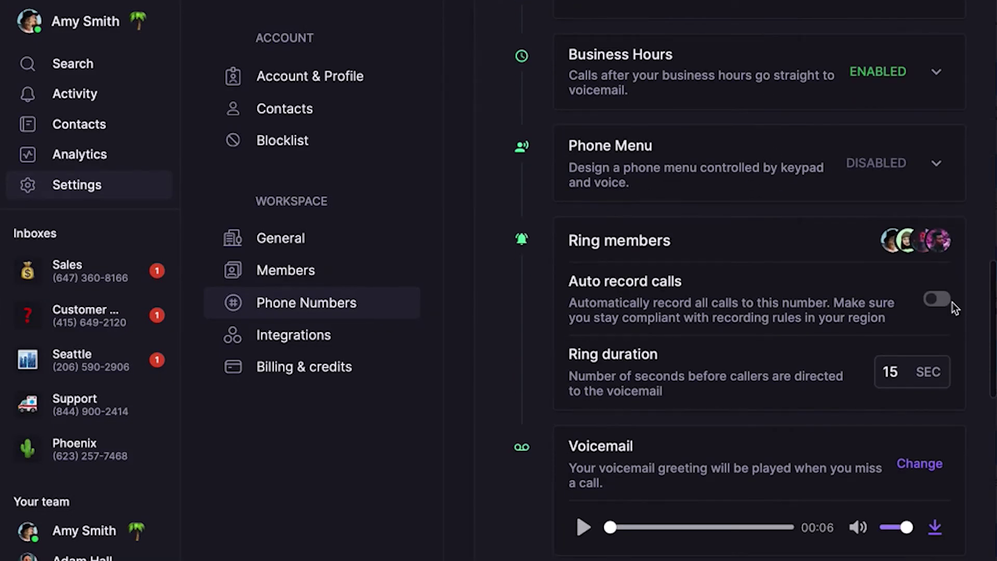
pyautogui.click(937, 300)
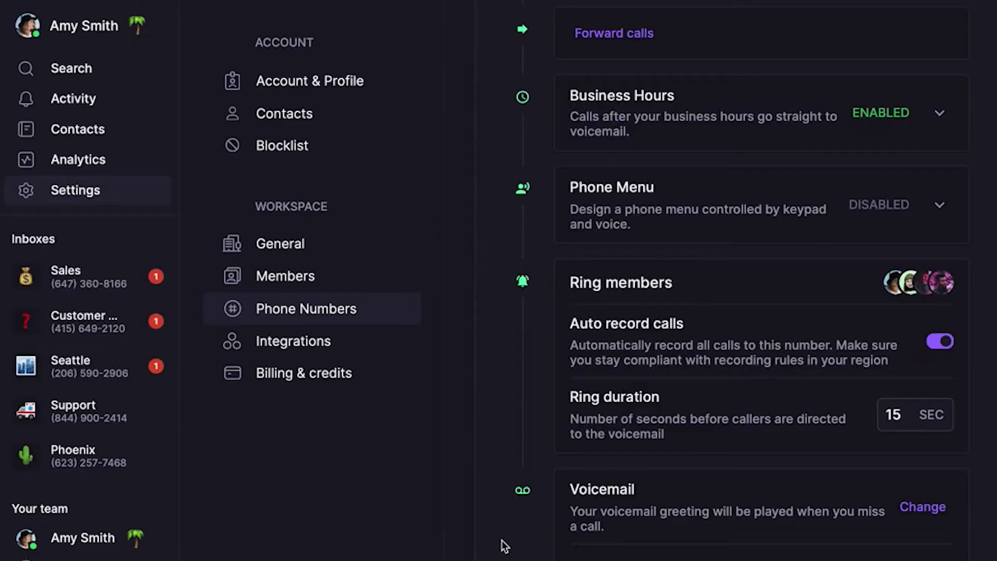
# Step: Forward the number's incoming calls to an outside phone number
pyautogui.scroll(8, 500, 543)
pyautogui.scroll(10, 503, 545)
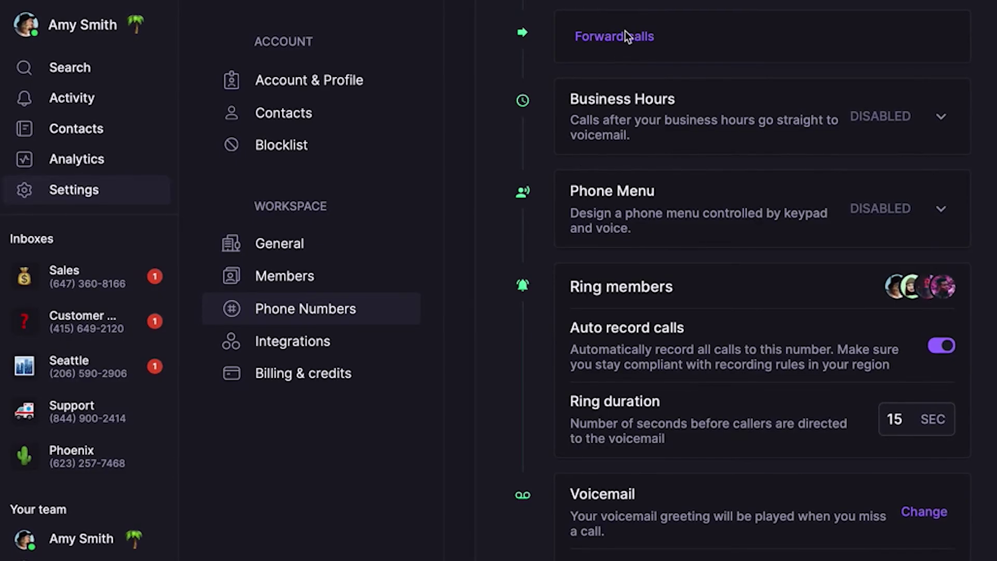
pyautogui.click(625, 36)
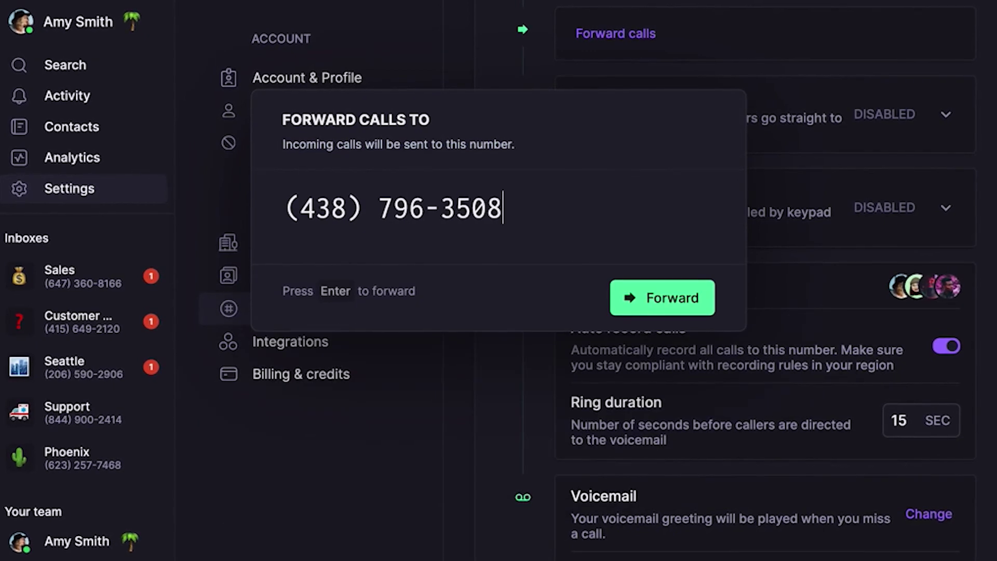
pyautogui.click(666, 310)
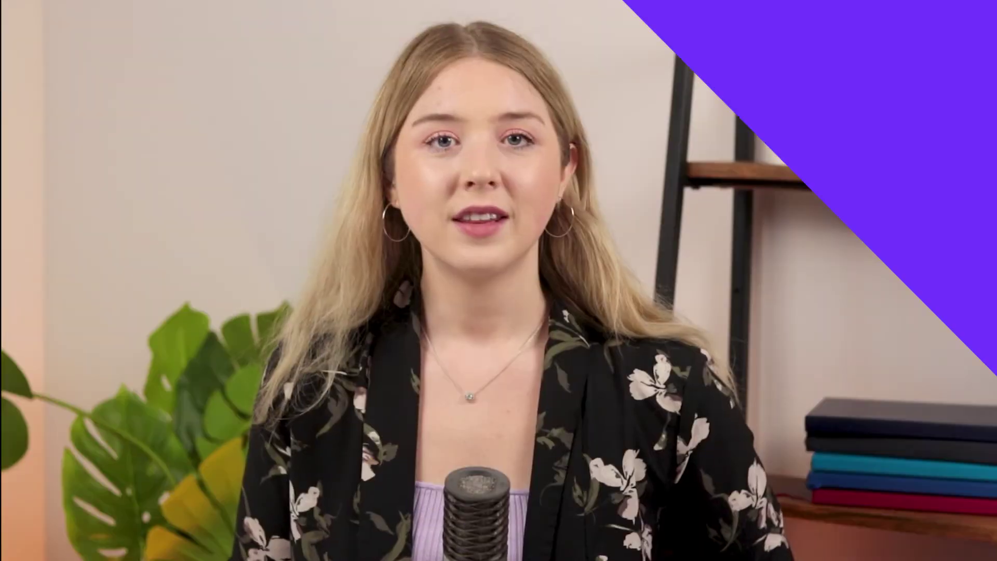